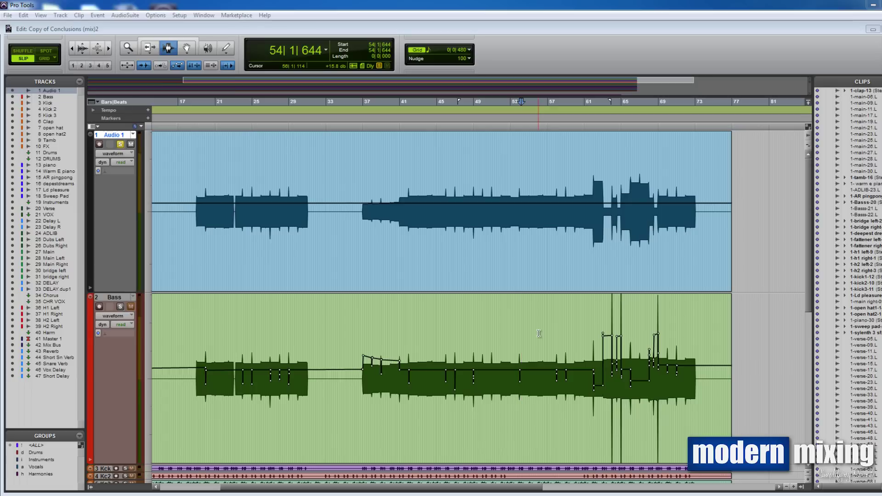
Highlight the uneven passages of the Audio 1 clip, including the section from about bar 61 to bar 69
left_click_drag(201, 203, 256, 203)
left_click_drag(267, 203, 291, 205)
left_click_drag(592, 219, 658, 223)
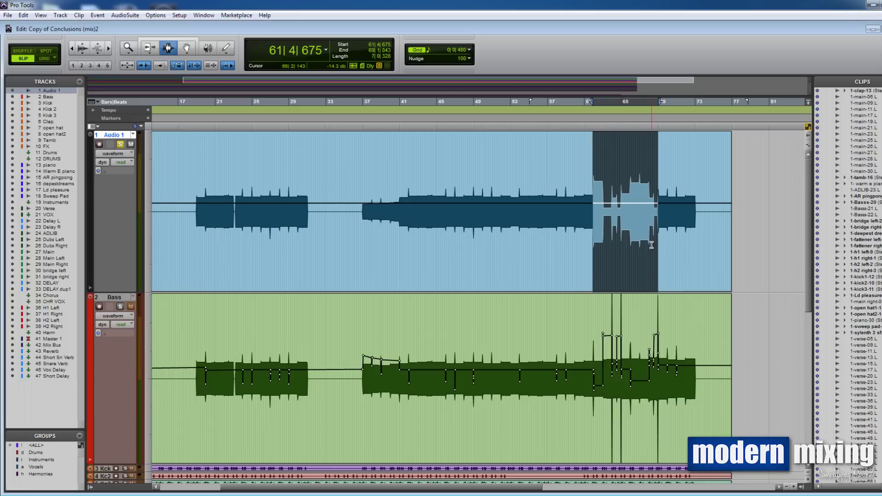
left_click(186, 48)
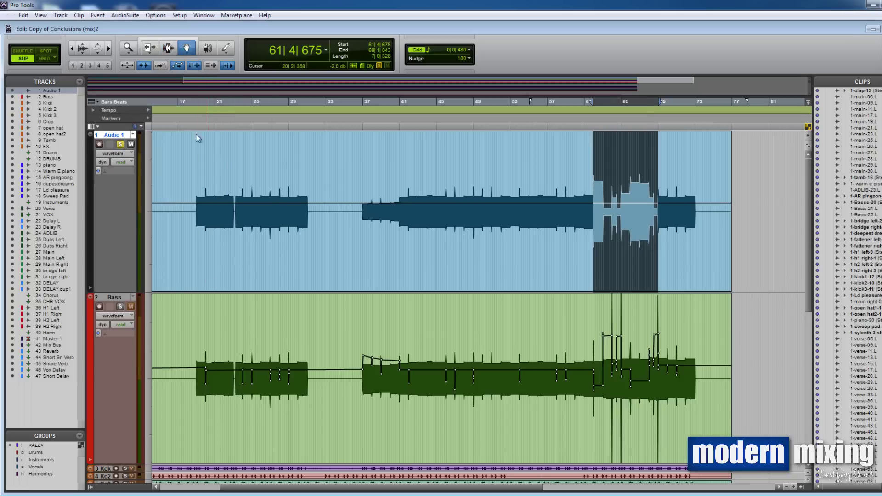
key("F7")
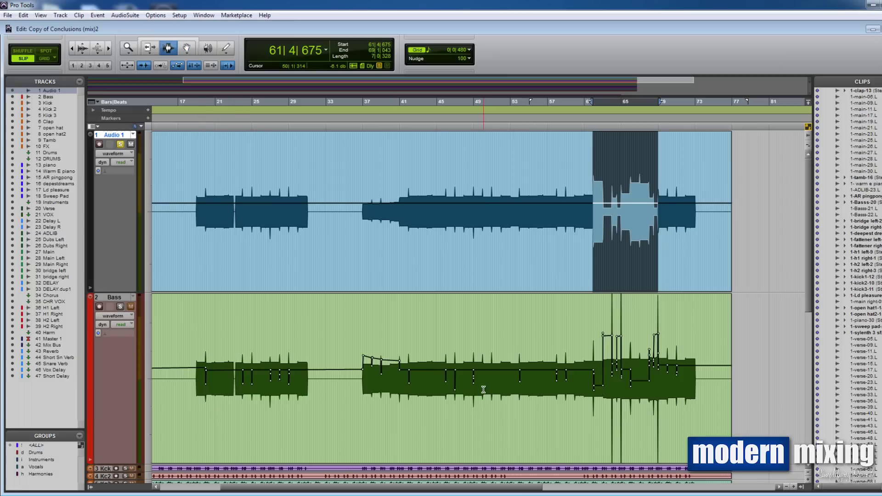
Highlight the full bass performance on the Bass track and examine its clip gain breakpoints at the bar 20 transient
left_click_drag(699, 381, 194, 379)
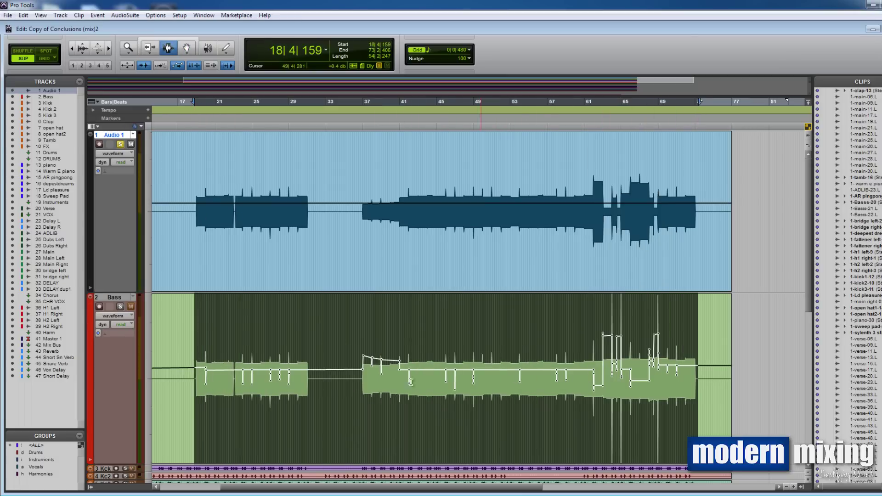
left_click(205, 380)
key("ctrl+bracketright")
key("ctrl+bracketright")
key("ctrl+bracketright")
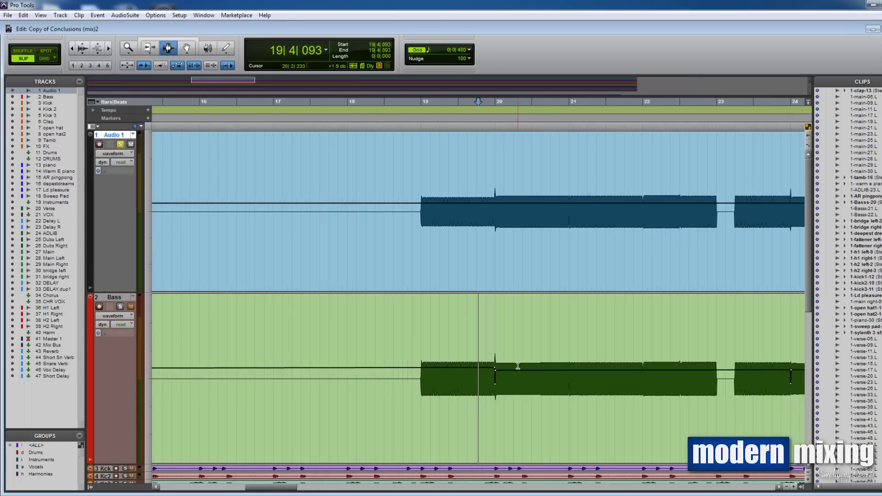
key("ctrl+bracketright")
key("ctrl+bracketright")
key("ctrl+bracketright")
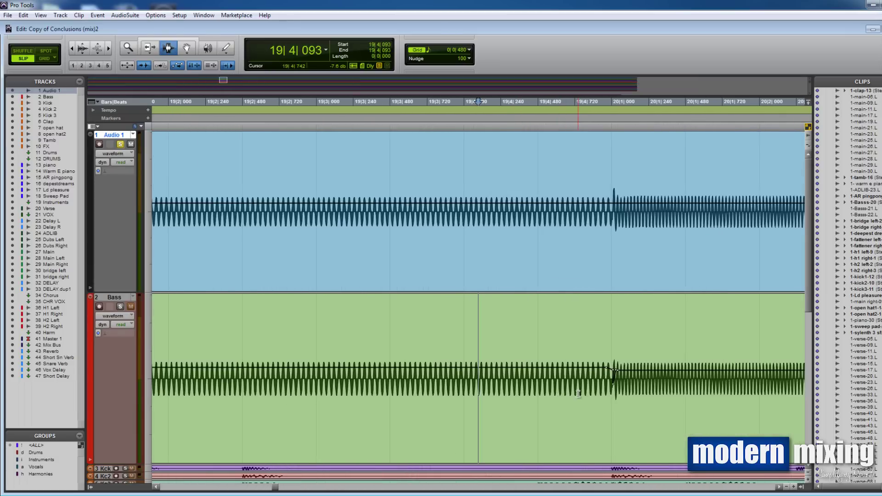
key("ctrl+bracketleft")
key("ctrl+bracketleft")
key("ctrl+bracketleft")
key("ctrl+bracketleft")
key("ctrl+bracketleft")
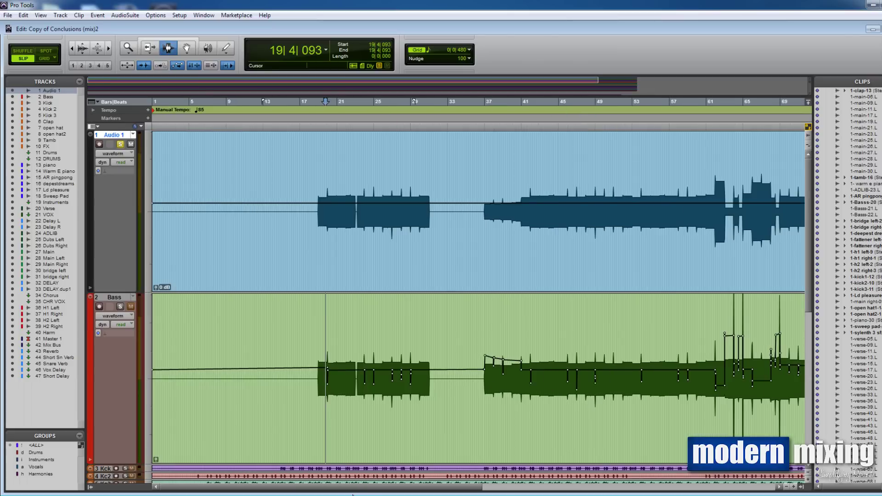
Highlight the Bass track from about bar 62 to bar 70 and examine its clip gain changes between notes
left_click_drag(375, 488, 513, 487)
key("n")
left_click_drag(441, 393, 523, 407)
key("ctrl+bracketright")
key("ctrl+bracketright")
key("ctrl+bracketright")
key("ctrl+bracketright")
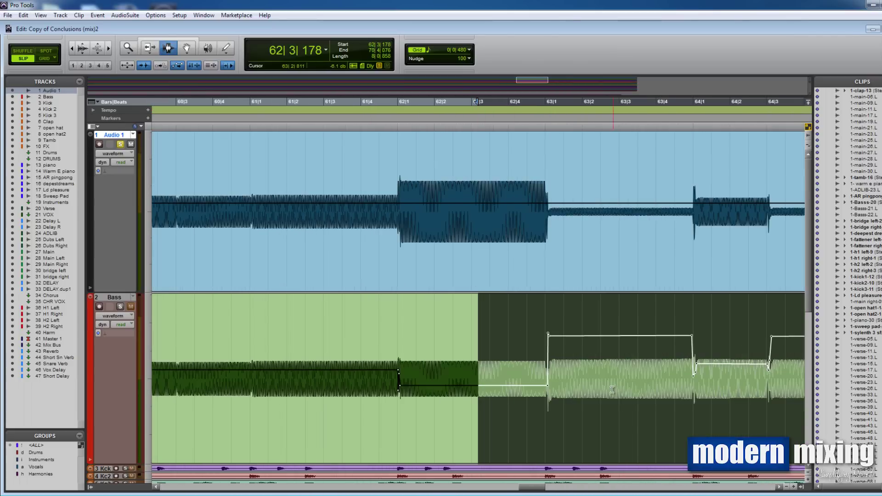
scroll(612, 390, "right", 2)
key("ctrl+bracketright")
scroll(656, 406, "right", 7)
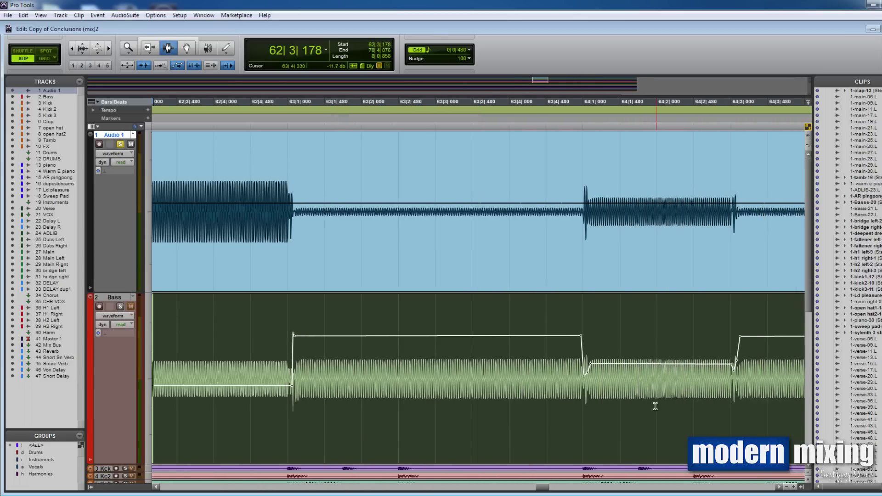
scroll(655, 406, "right", 5)
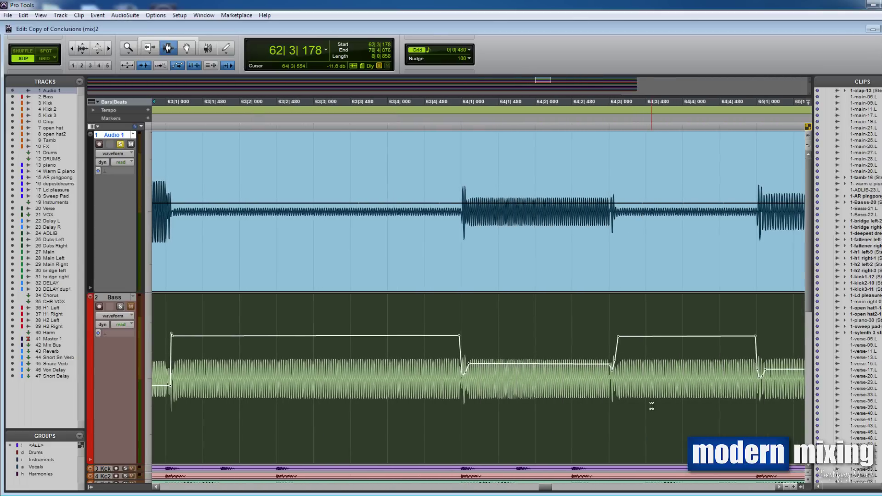
key("ctrl+bracketleft")
key("ctrl+bracketleft")
key("ctrl+bracketleft")
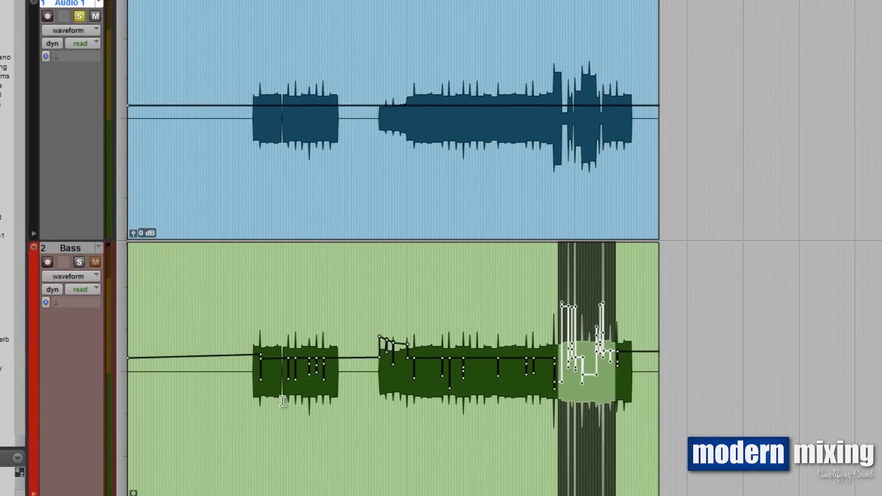
Add clip gain breakpoints around the Audio 1 transient at bar 20 and pull the gain down between them to tame the peak
left_click(276, 400)
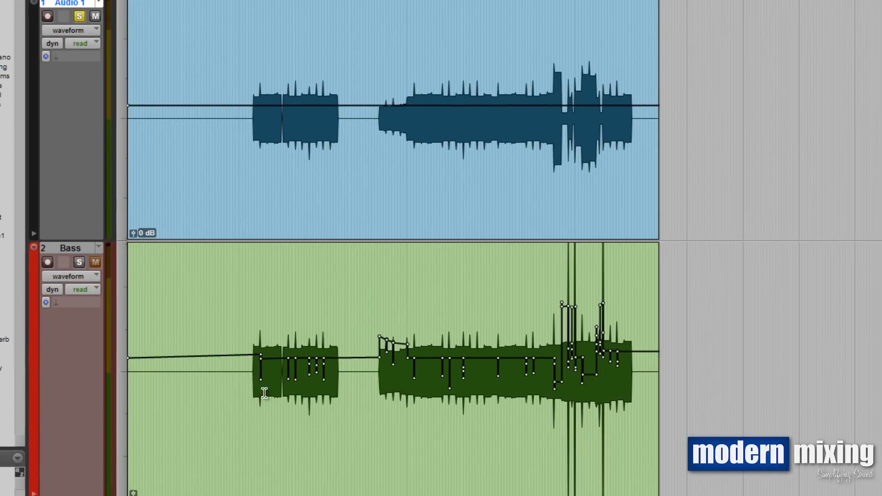
key("ctrl+bracketright")
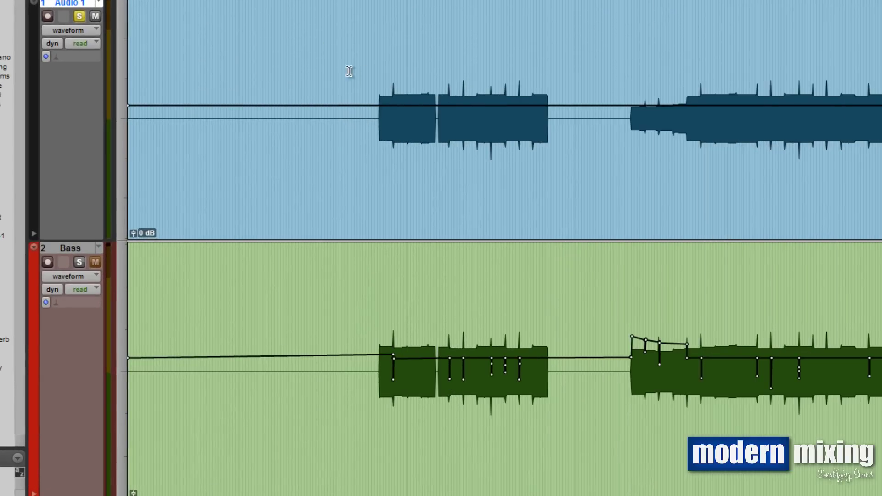
left_click(398, 127)
key("ctrl+bracketright")
key("ctrl+bracketright")
key("ctrl+bracketright")
key("ctrl+bracketright")
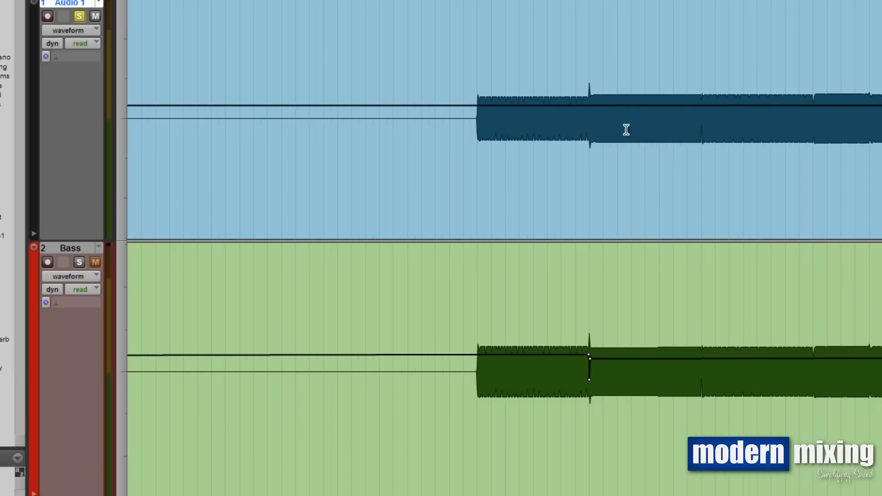
key("ctrl+bracketright")
key("ctrl+bracketright")
key("ctrl+bracketright")
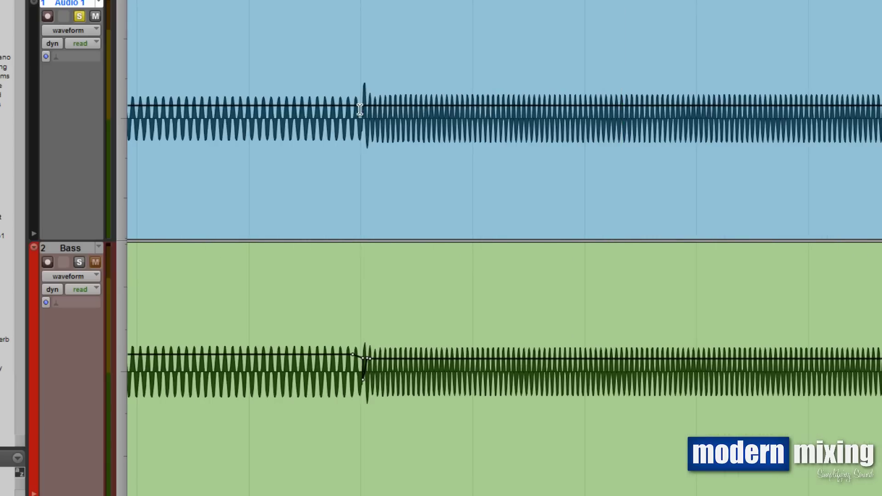
scroll(317, 115, "left", 3)
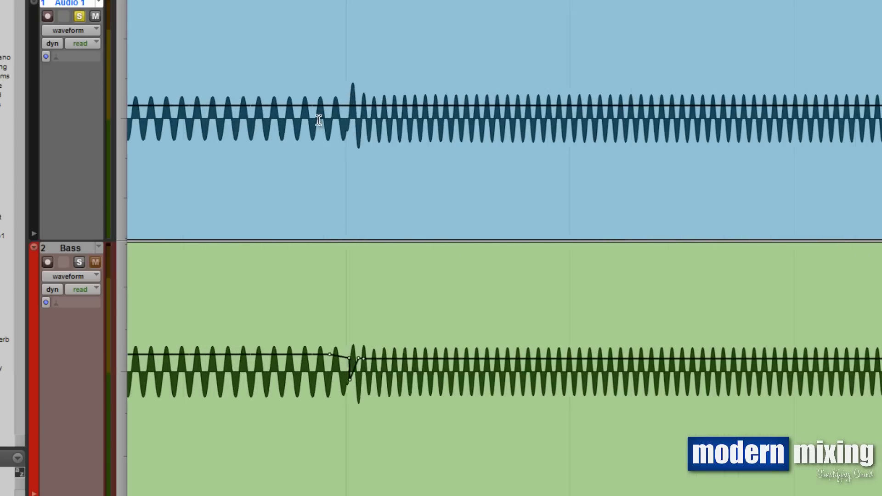
left_click(404, 116)
key("ctrl+bracketright")
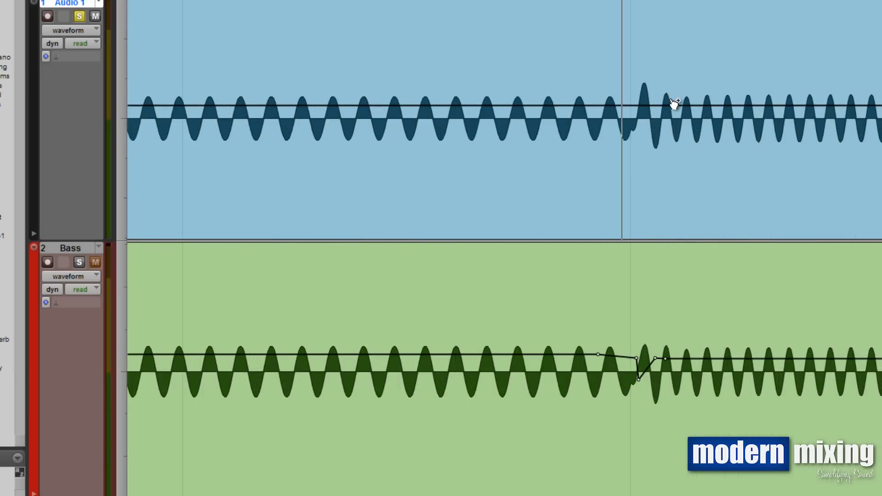
left_click(630, 105)
left_click(671, 106)
left_click_drag(640, 107, 649, 124)
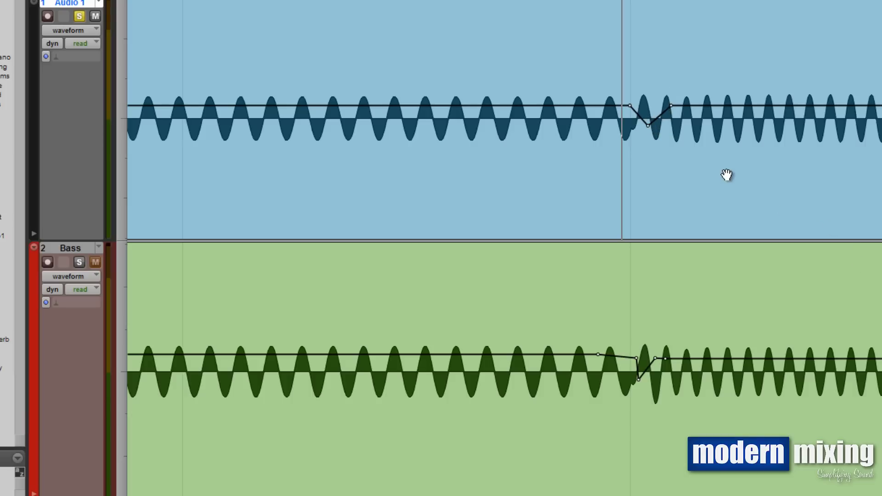
Check the corrected bar 20 transient on Audio 1 against the notes around it
key("r")
key("r")
key("ctrl+bracketleft")
key("ctrl+bracketleft")
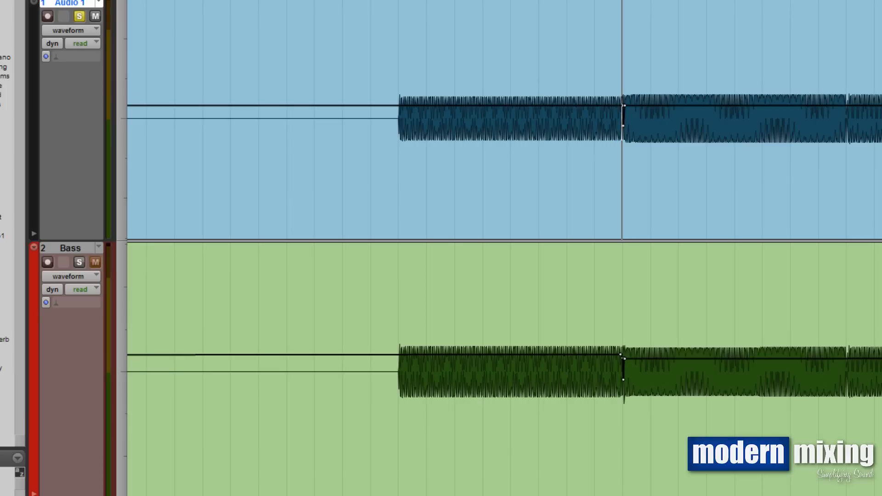
left_click(603, 133)
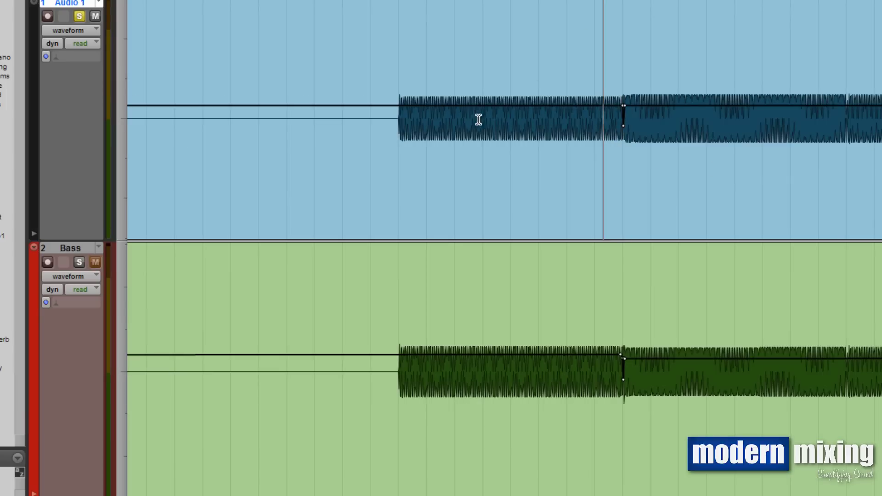
left_click_drag(471, 118, 664, 120)
left_click(590, 135)
Highlight the quiet passage starting near bar 37 on Audio 1, and select the uneven passage beginning near bar 62
scroll(625, 165, "right", 5)
scroll(623, 166, "down", 2)
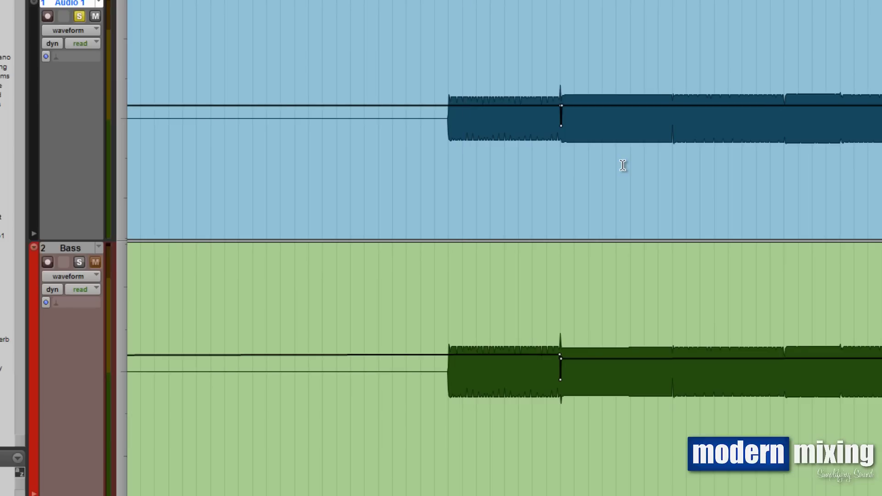
scroll(623, 165, "right", 2)
scroll(622, 166, "down", 2)
scroll(622, 166, "right", 3)
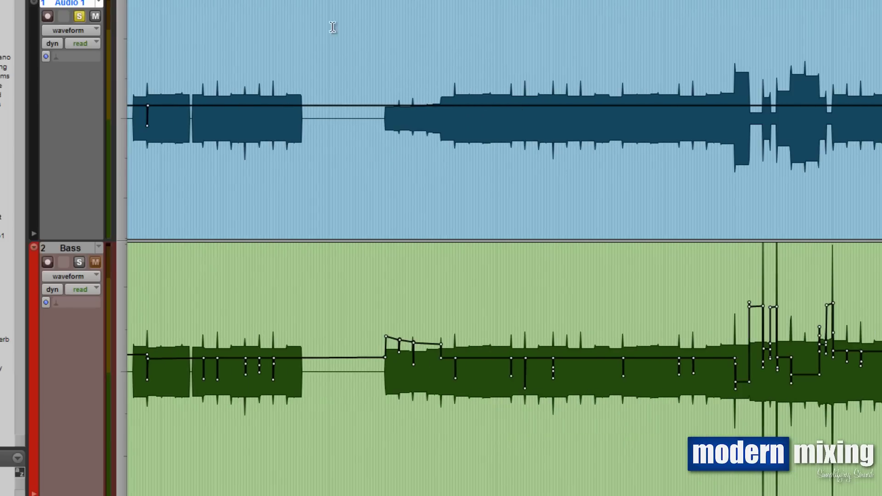
scroll(660, 158, "right", 5)
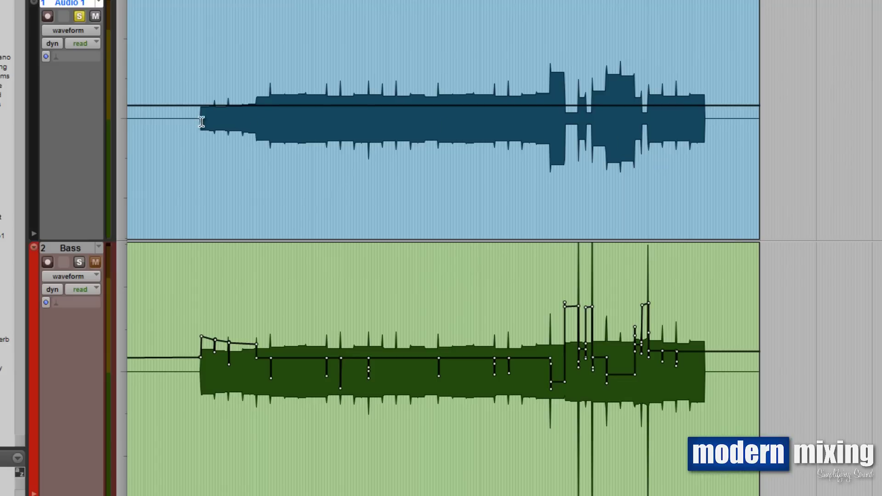
left_click_drag(198, 123, 256, 127)
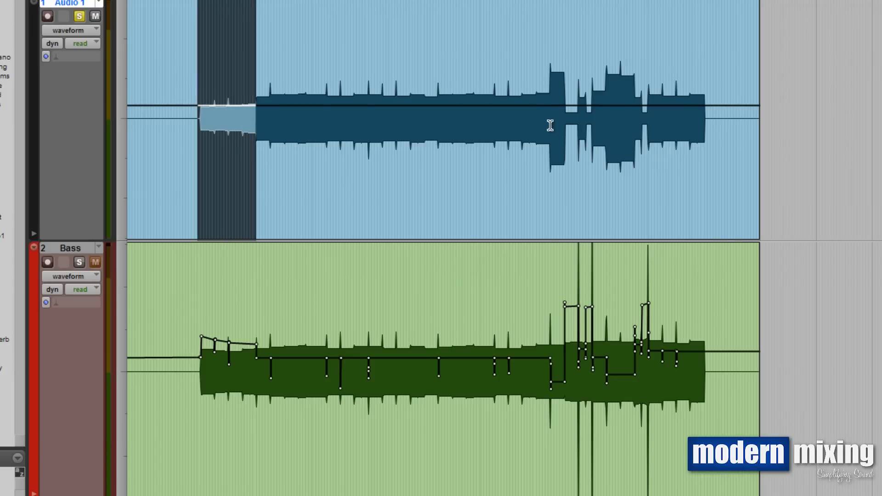
left_click_drag(550, 125, 647, 132)
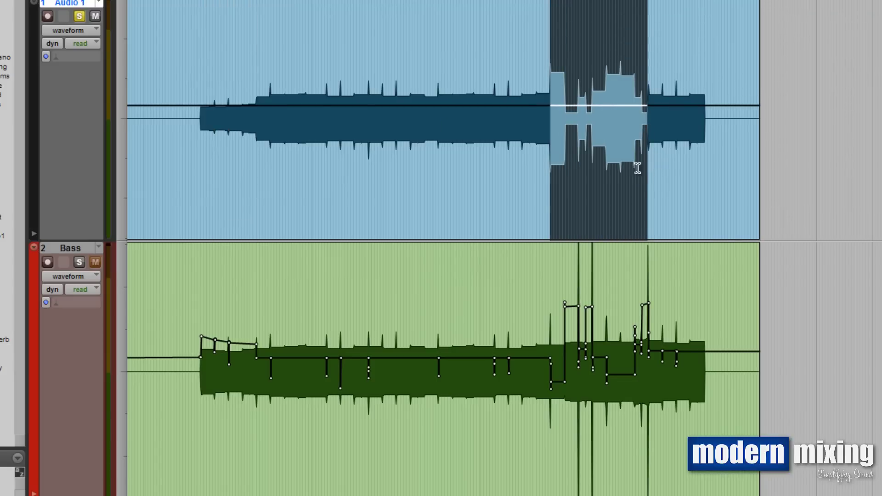
Add clip gain breakpoints at the start and end of the loud Audio 1 note beginning at bar 62
key("t")
key("t")
key("t")
key("t")
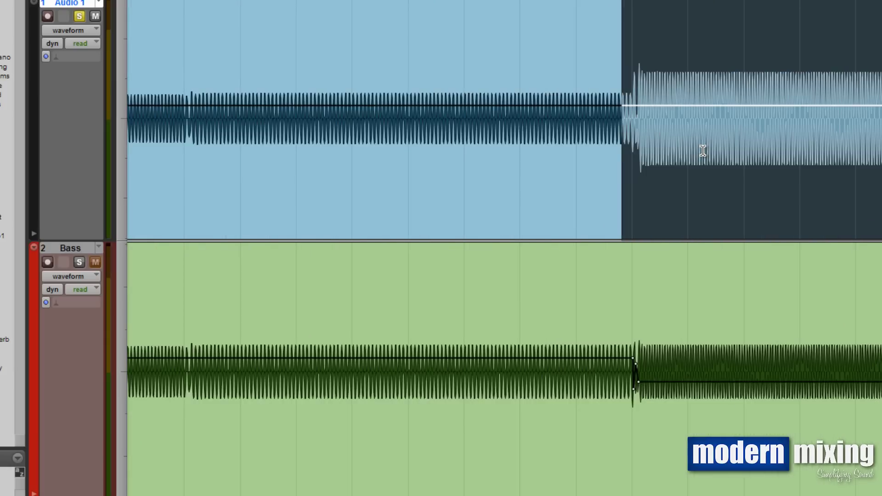
key("ctrl+bracketright")
key("ctrl+bracketright")
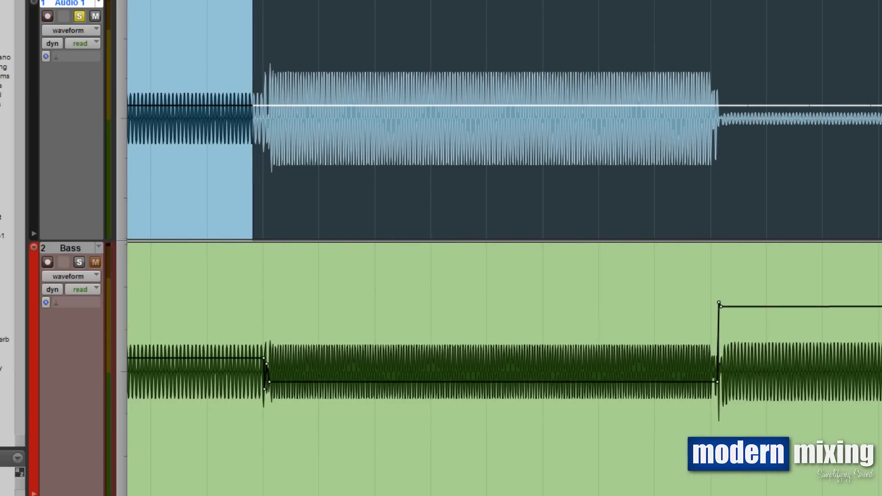
left_click(262, 106)
key("t")
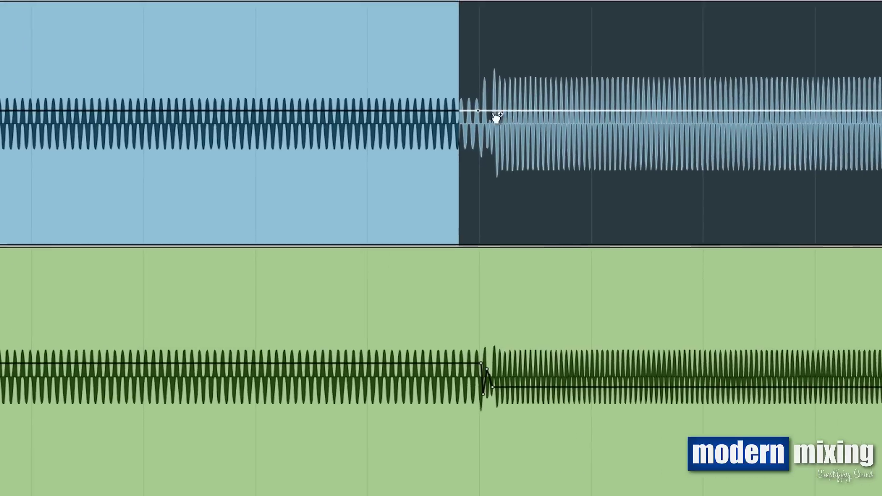
key("r")
key("r")
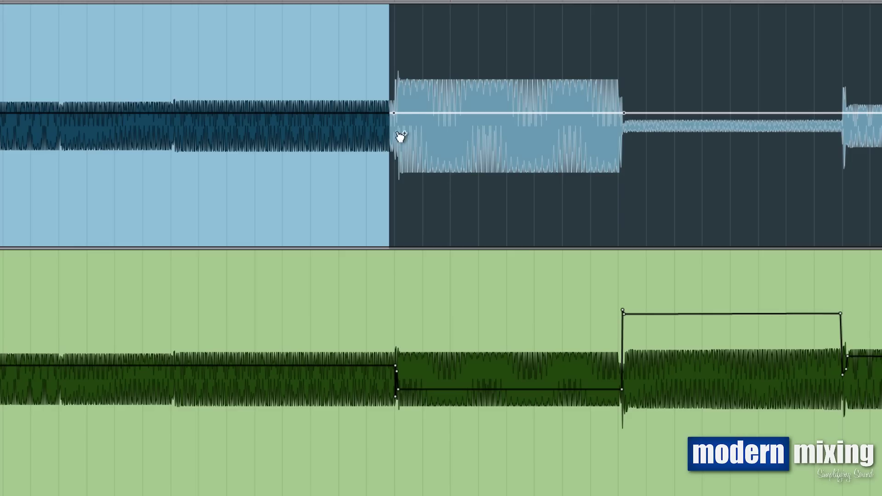
Lower the clip gain breakpoint at the start of the loud bar 62 note on Audio 1 to about -6.4 dB
key("ctrl+bracketright")
key("ctrl+bracketright")
key("ctrl+bracketright")
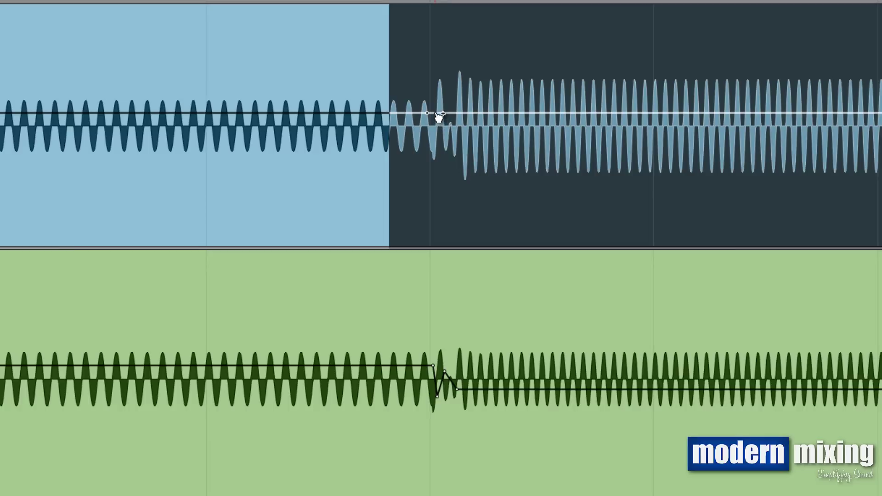
left_click_drag(441, 115, 446, 137)
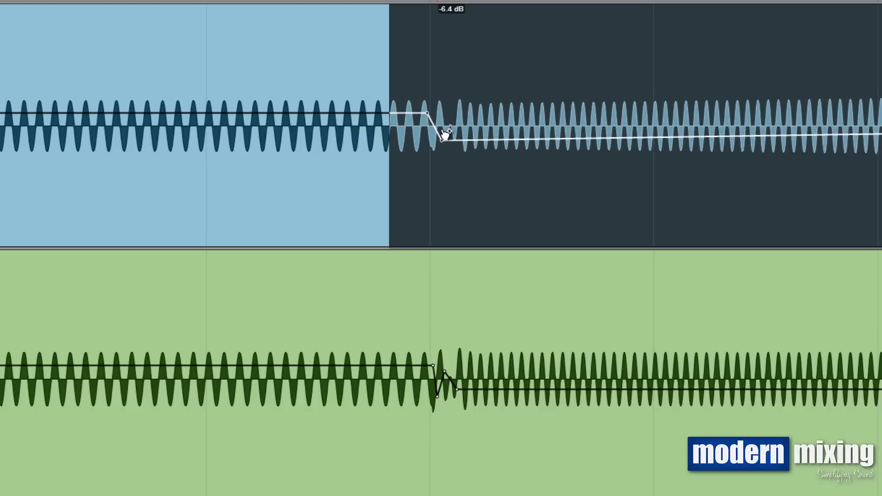
Add a clip gain breakpoint at the end of the loud bar 62 note on Audio 1 and lower it to level the note
key("r")
key("r")
key("r")
scroll(532, 152, "right", 3)
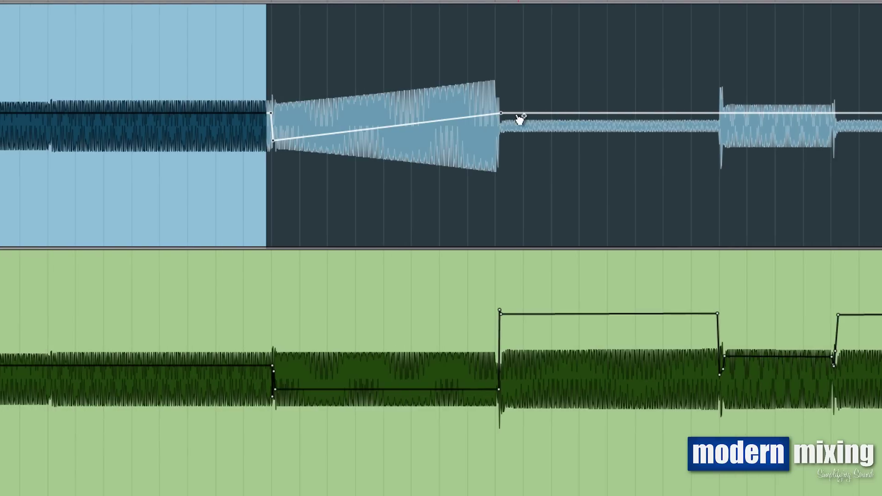
key("t")
left_click(847, 1)
scroll(853, 63, "right", 3)
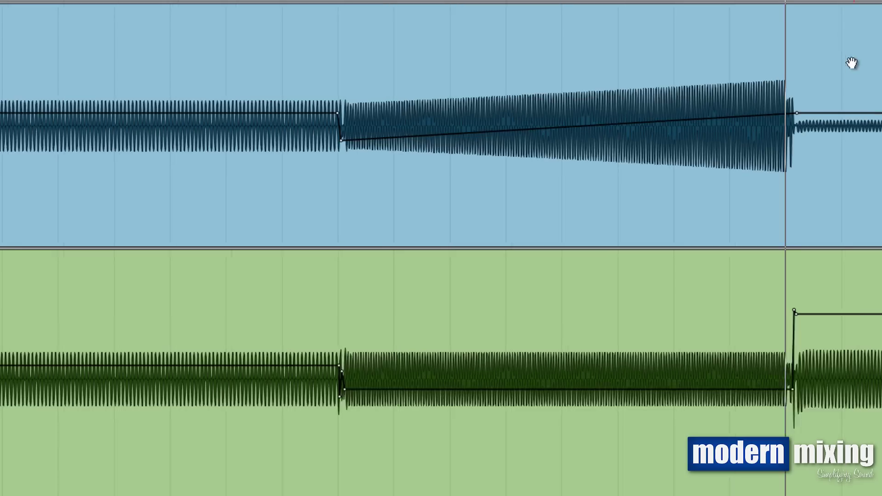
key("t")
key("t")
key("t")
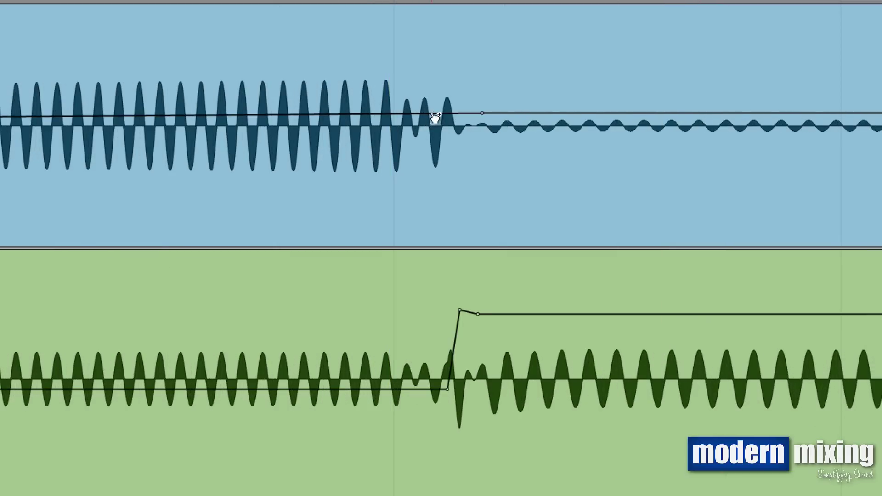
left_click(401, 114)
left_click_drag(404, 118, 408, 130)
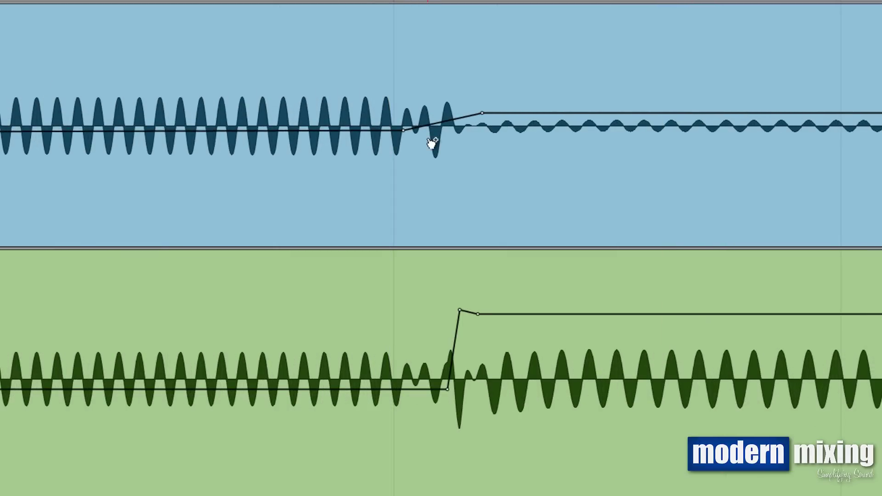
Fine-tune the clip gain breakpoints at the end and start of the loud bar 62 note on Audio 1 to give it an even level
key("r")
key("r")
key("r")
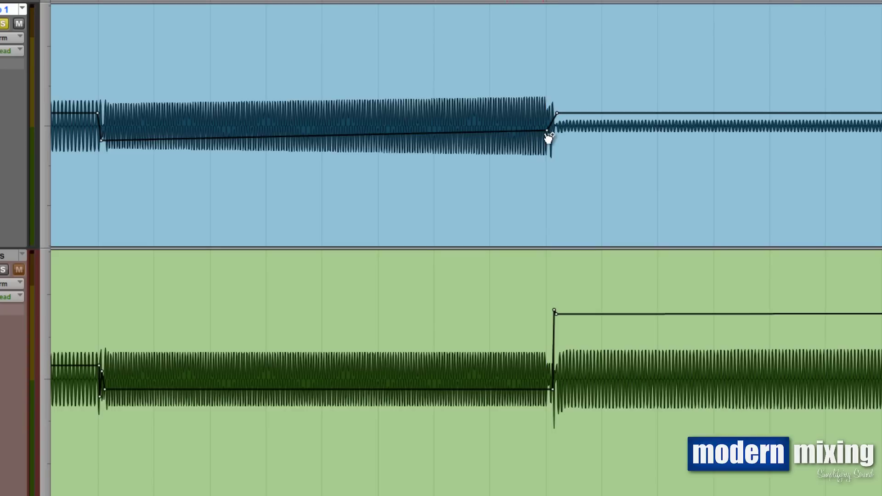
key("r")
scroll(525, 132, "left", 1)
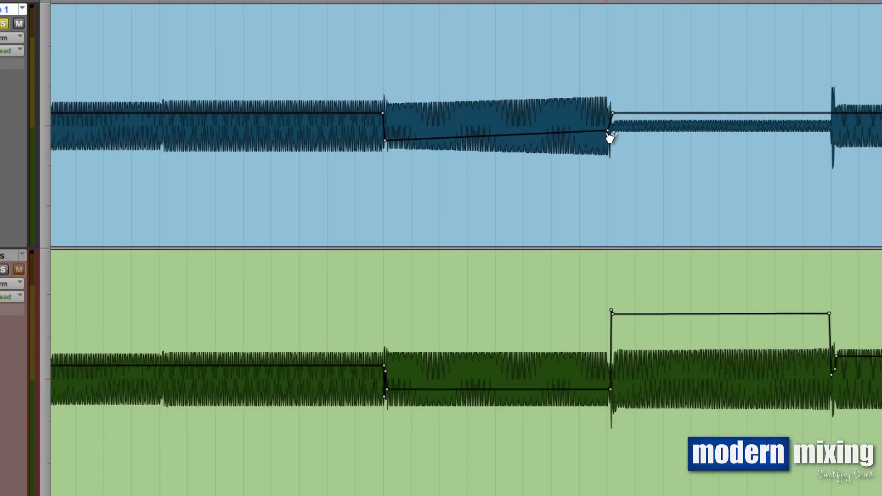
left_click_drag(608, 131, 611, 141)
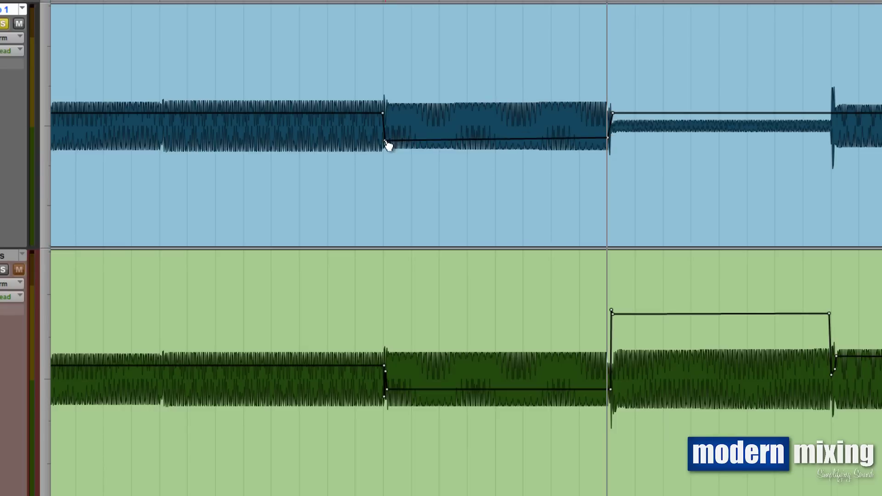
left_click_drag(386, 144, 387, 143)
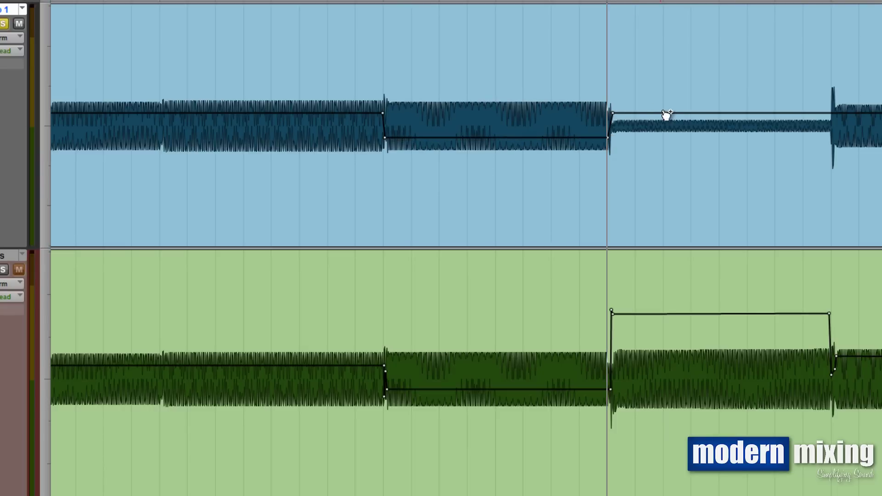
Shape the transition after the loud bar 62 note on Audio 1 with extra clip gain breakpoints, setting the last one to about -4.8 dB
scroll(666, 115, "up", 4)
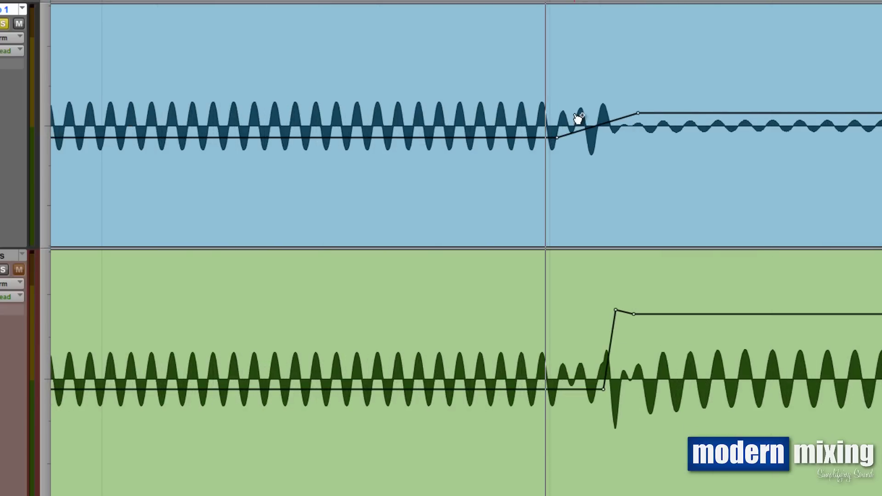
left_click(561, 136)
left_click_drag(562, 136, 563, 138)
left_click(603, 129)
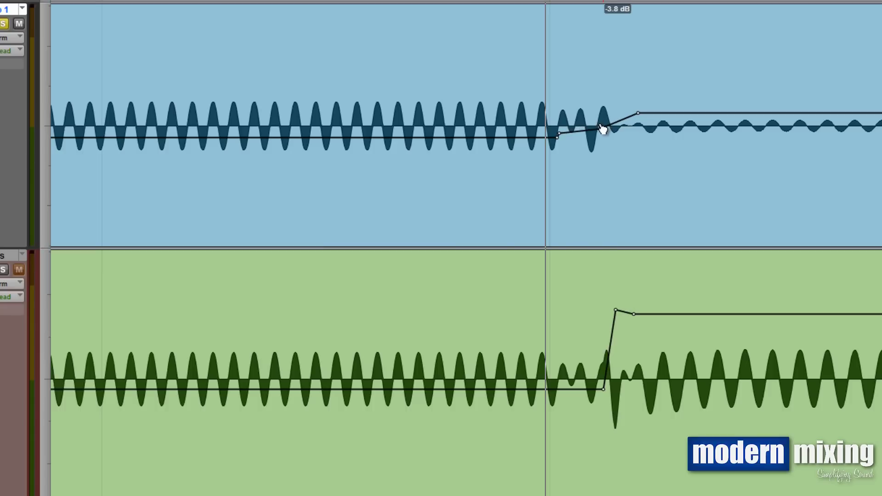
left_click(558, 130)
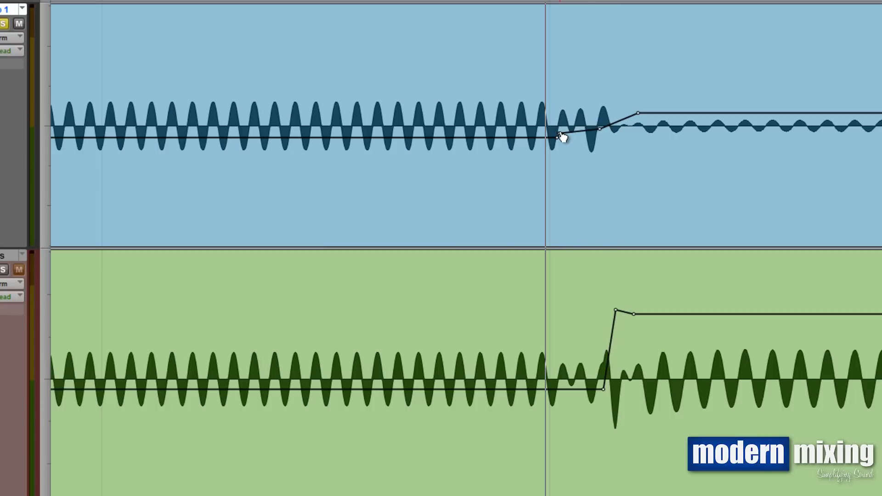
left_click_drag(561, 136, 586, 128)
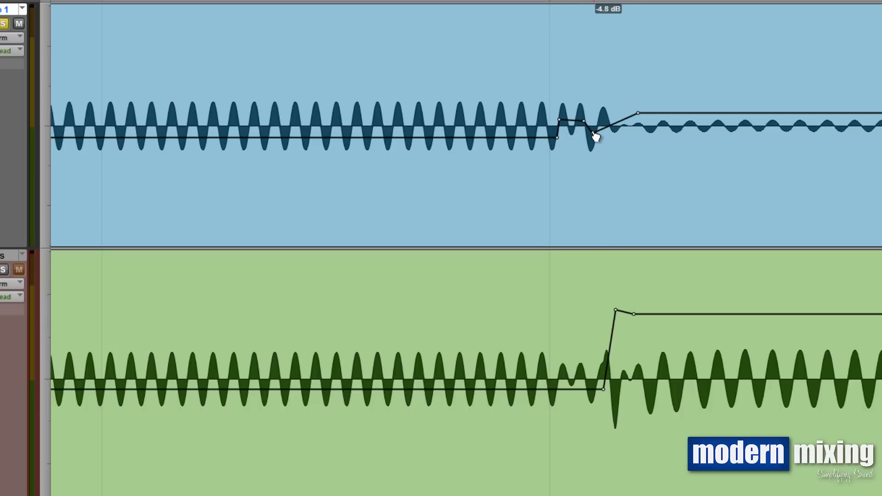
Raise the clip gain at the start and end of the quiet Audio 1 note after the loud one to match its neighbours
key("super+bracketleft")
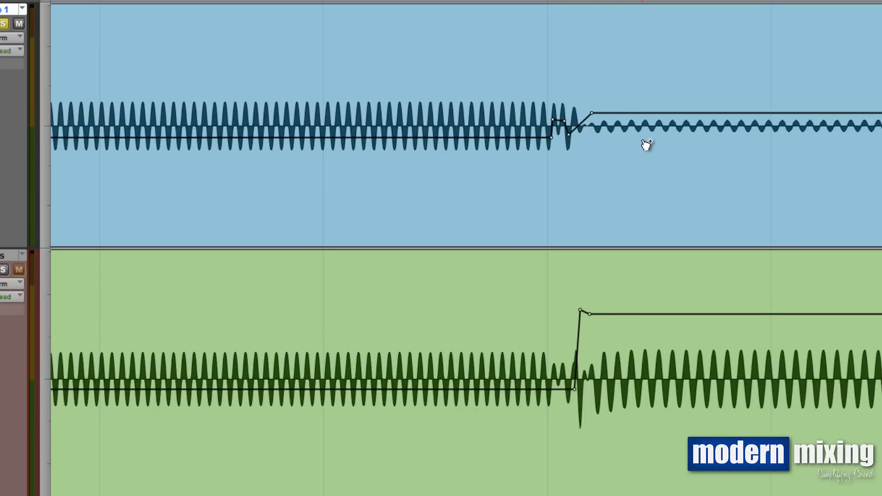
key("super+bracketleft")
key("super+bracketleft")
key("super+bracketleft")
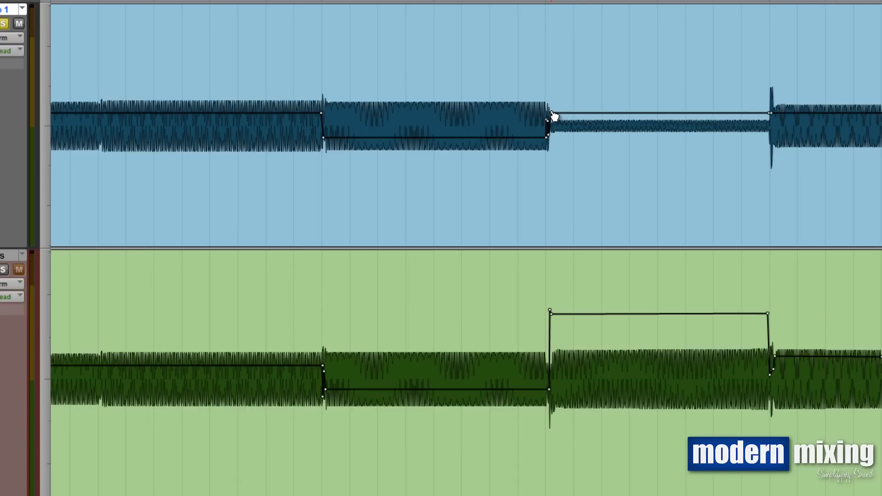
left_click_drag(552, 114, 554, 81)
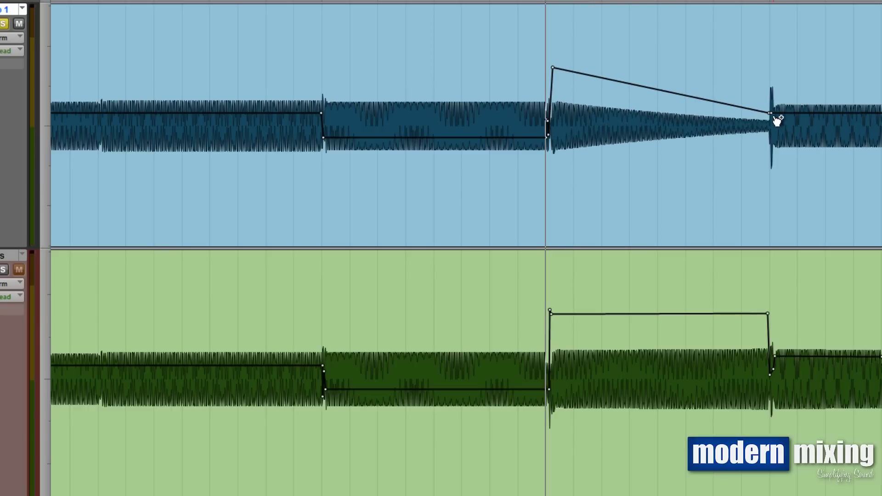
left_click_drag(773, 118, 767, 82)
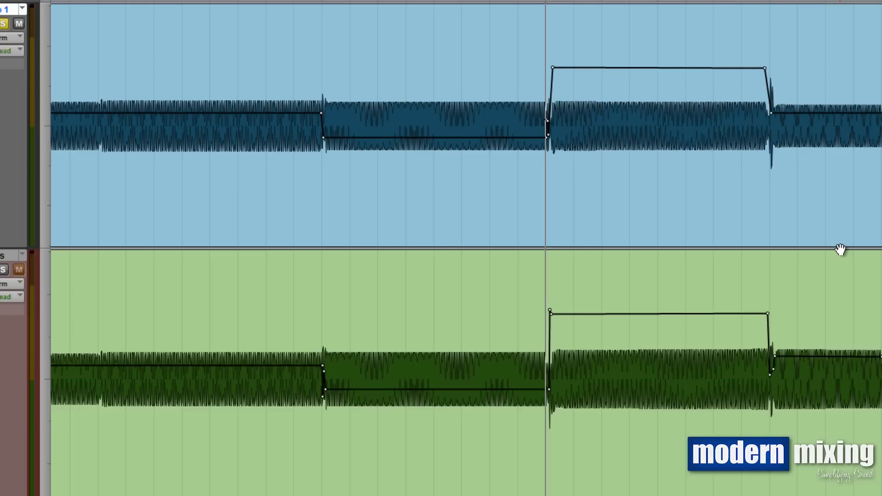
Compare the levelled passages and remaining peaks of the whole Audio 1 clip with the Bass track
key("r")
key("ctrl+bracketleft")
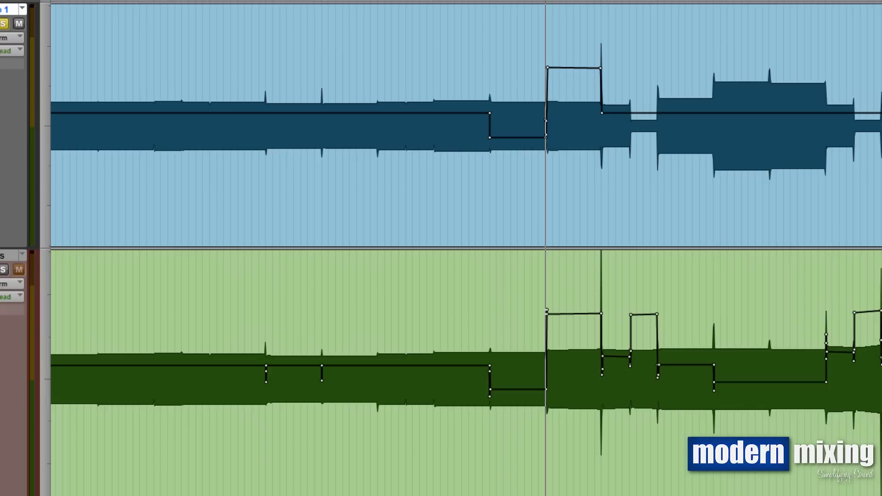
key("ctrl+bracketleft")
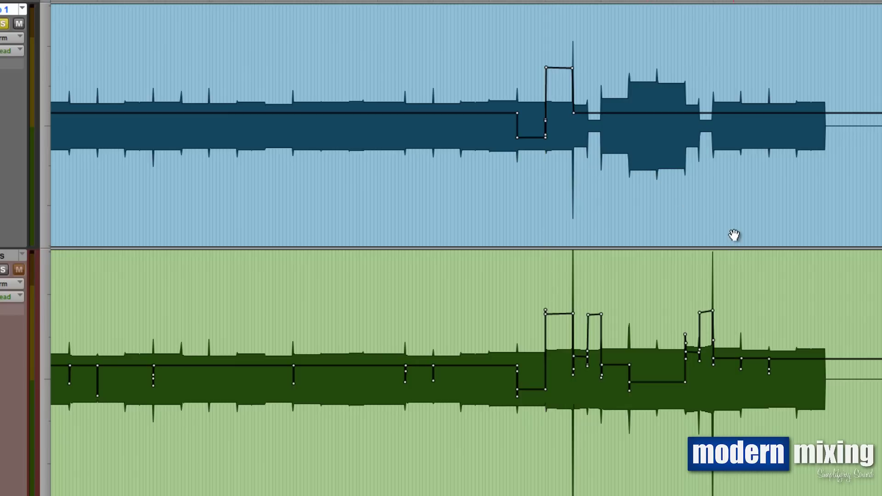
key("ctrl+bracketleft")
key("ctrl+bracketleft")
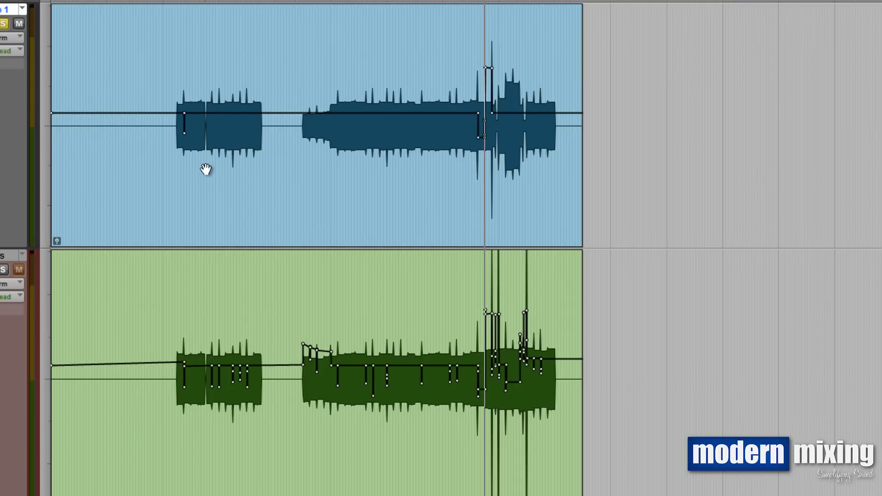